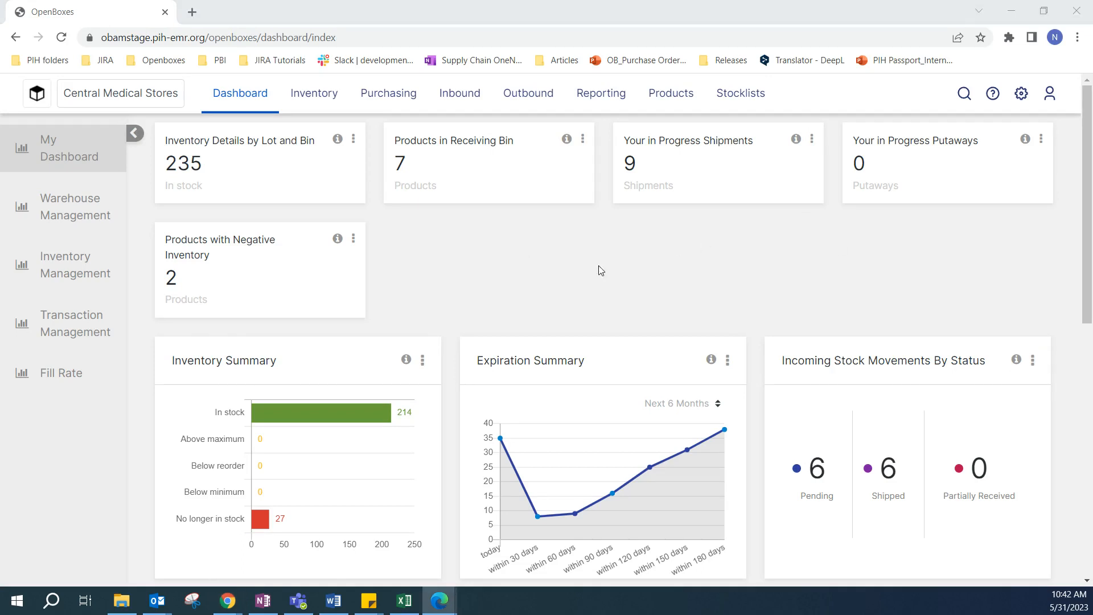
Open the expired stock list from the "today" point of the dashboard's Expiration Summary chart.
left_click(529, 261)
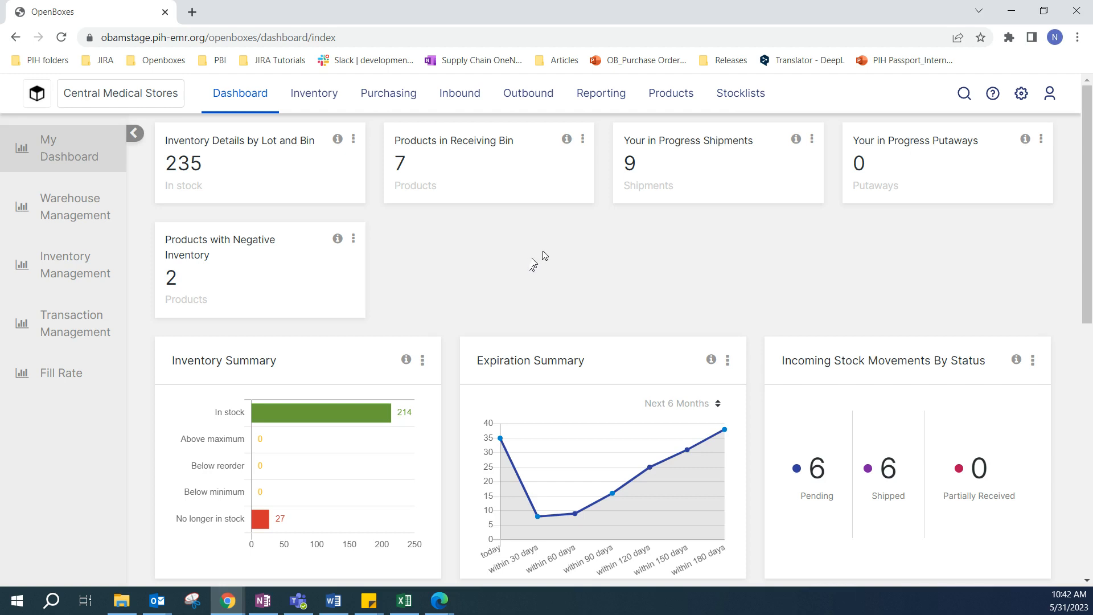
mouse_move(604, 106)
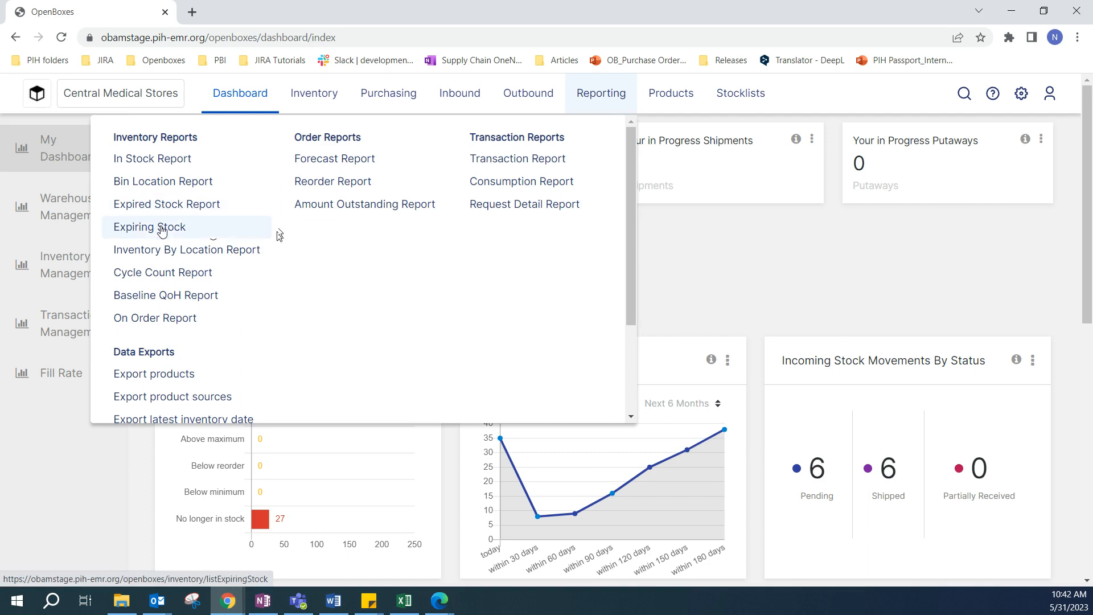
scroll(692, 248, "down", 1)
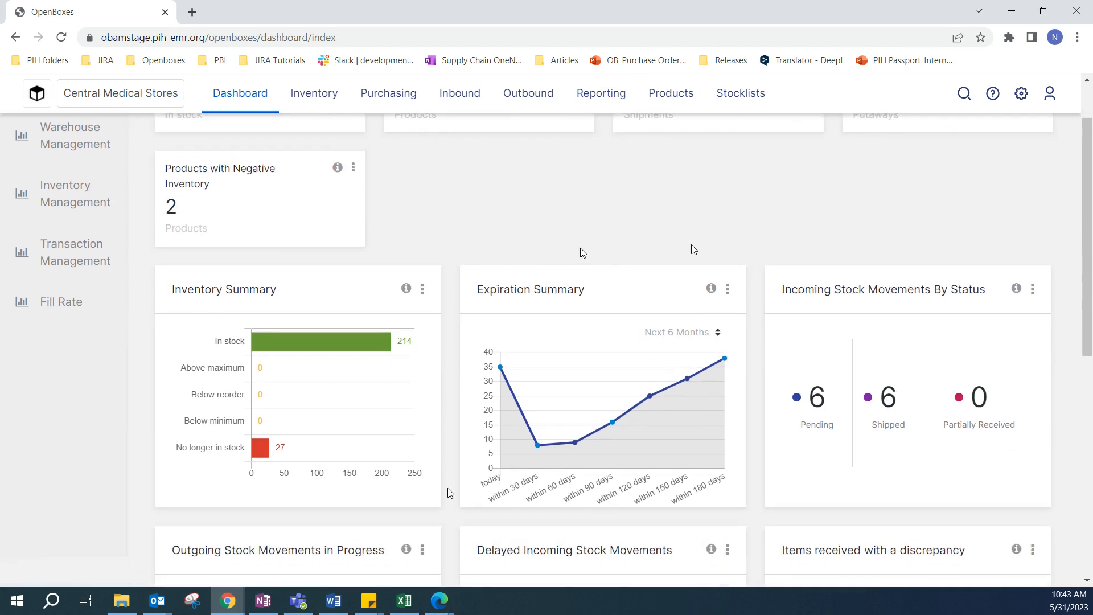
scroll(708, 200, "down", 1)
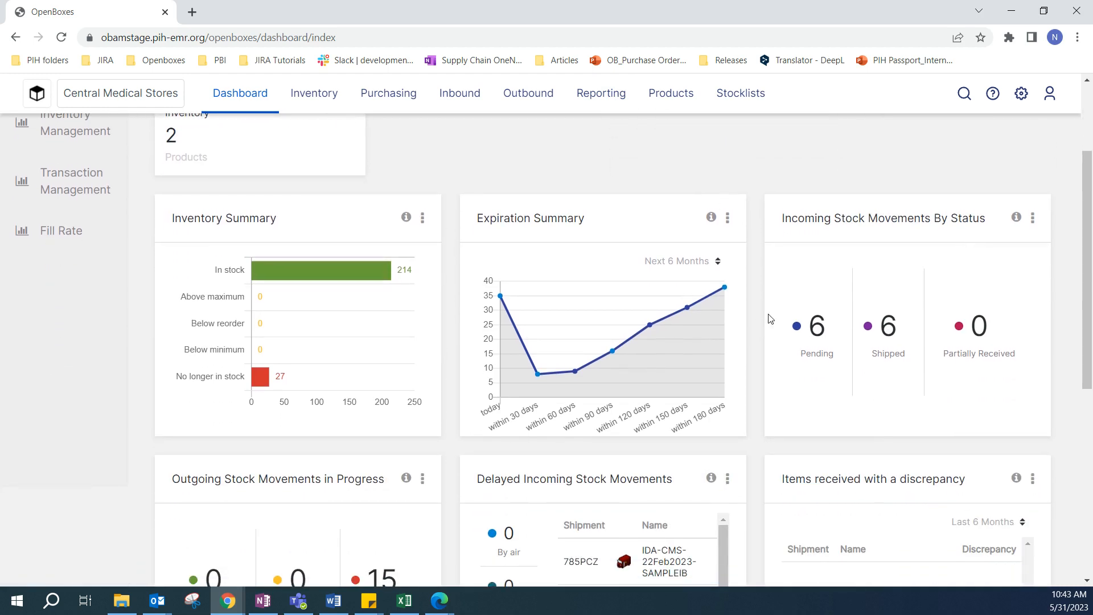
mouse_move(502, 302)
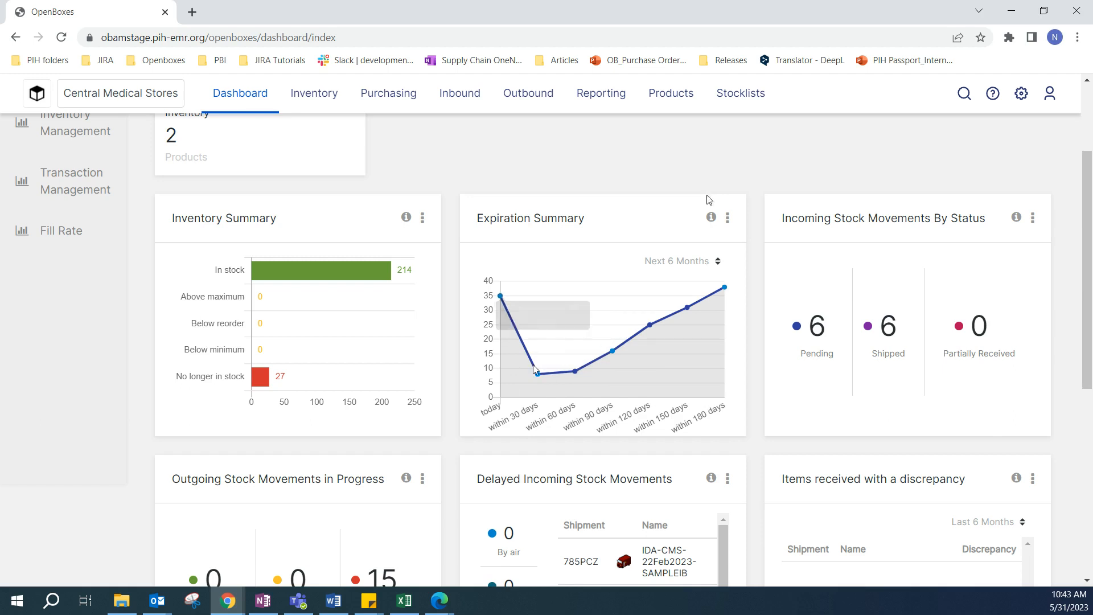
mouse_move(577, 376)
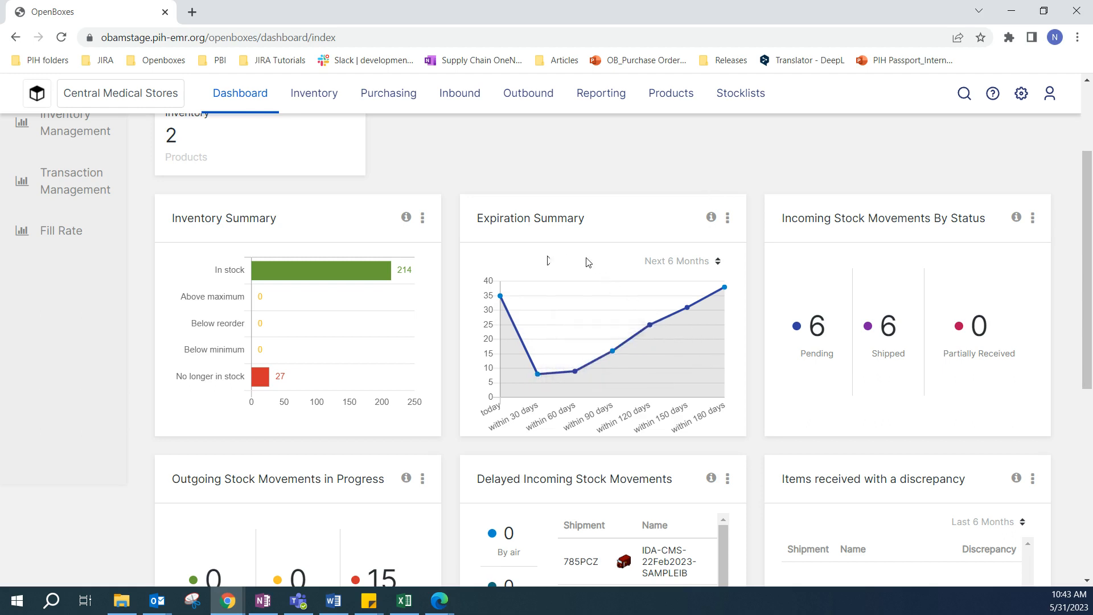
left_click(501, 296)
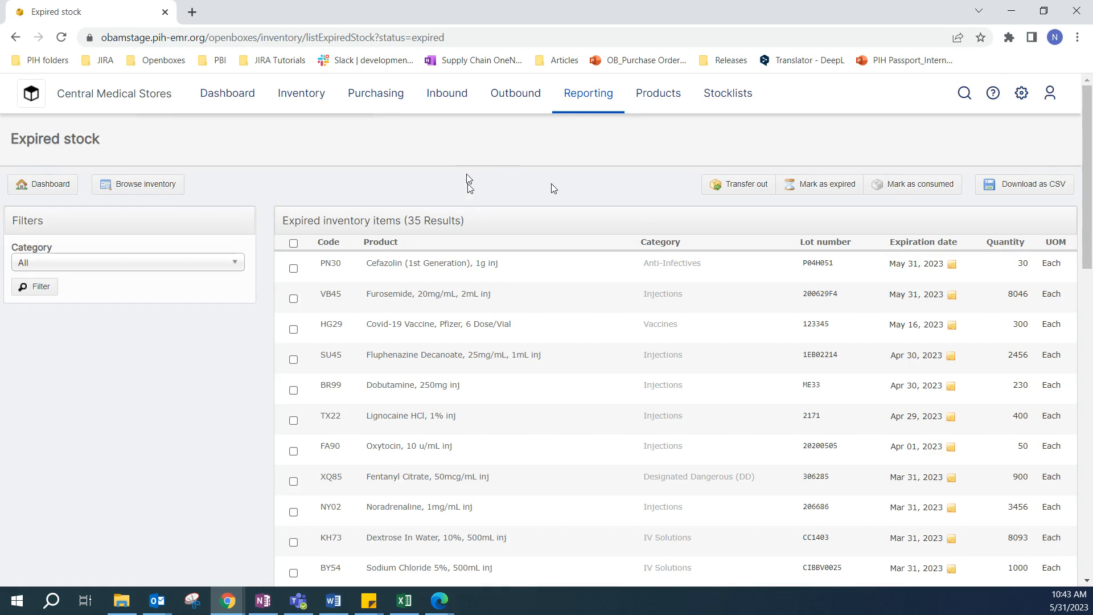
Filter the expired inventory items by the Vaccines category.
scroll(552, 188, "down", 5)
scroll(579, 224, "up", 5)
left_click(116, 266)
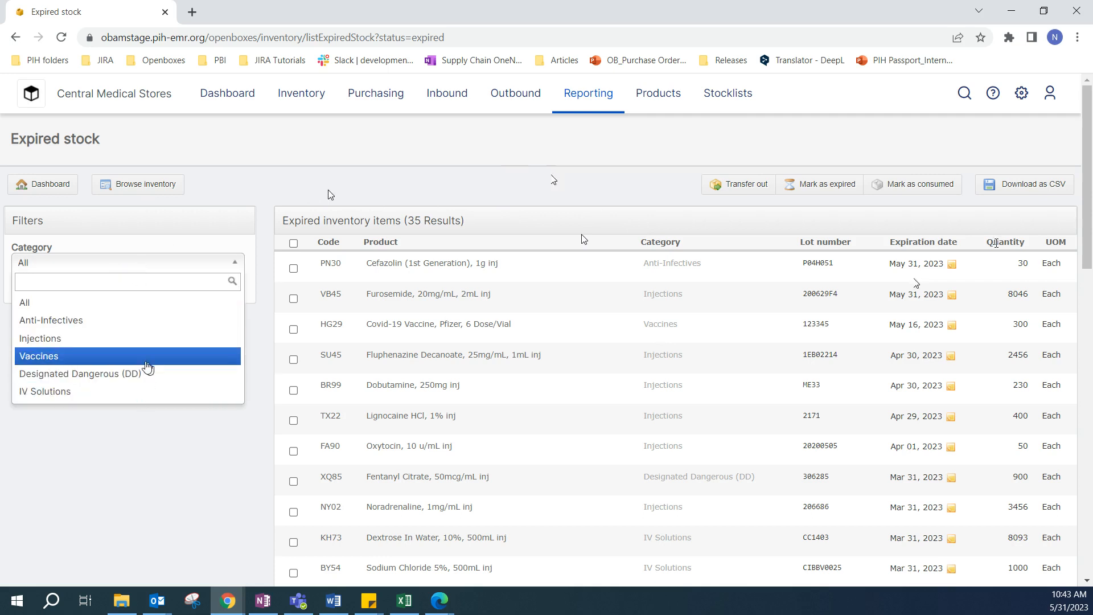
left_click(147, 367)
left_click(46, 292)
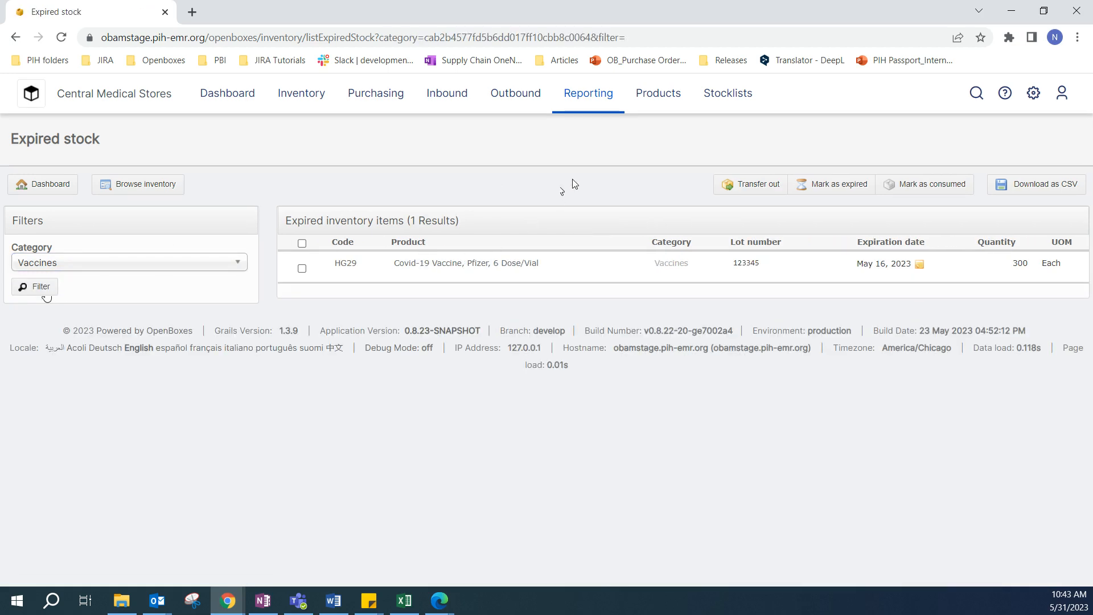
Download the filtered expired stock as CSV and check its vaccine row in Excel before returning to OpenBoxes.
left_click(1005, 191)
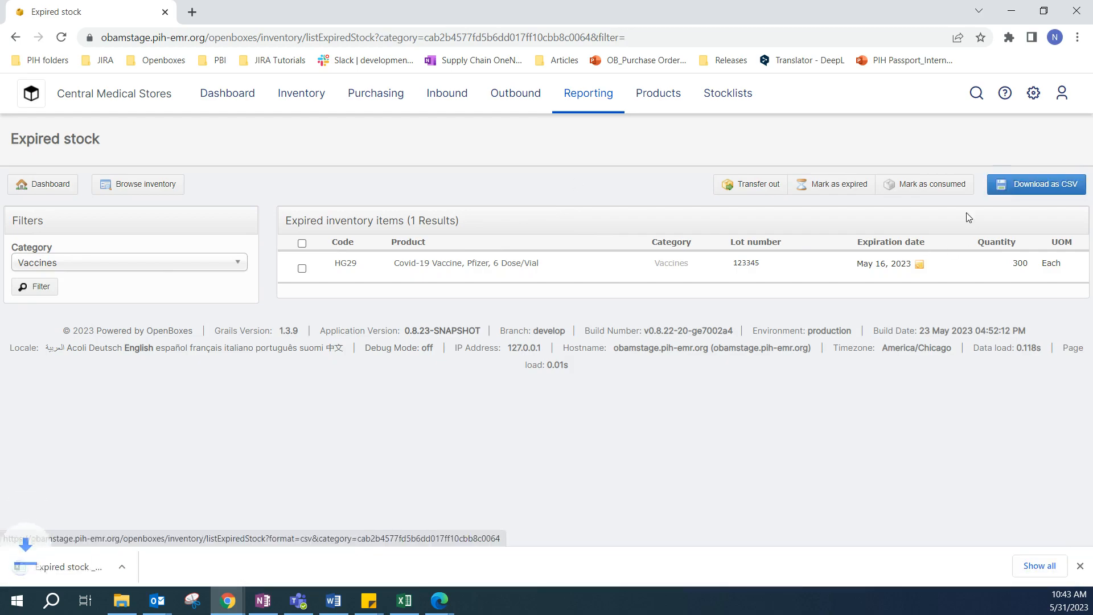
left_click(85, 577)
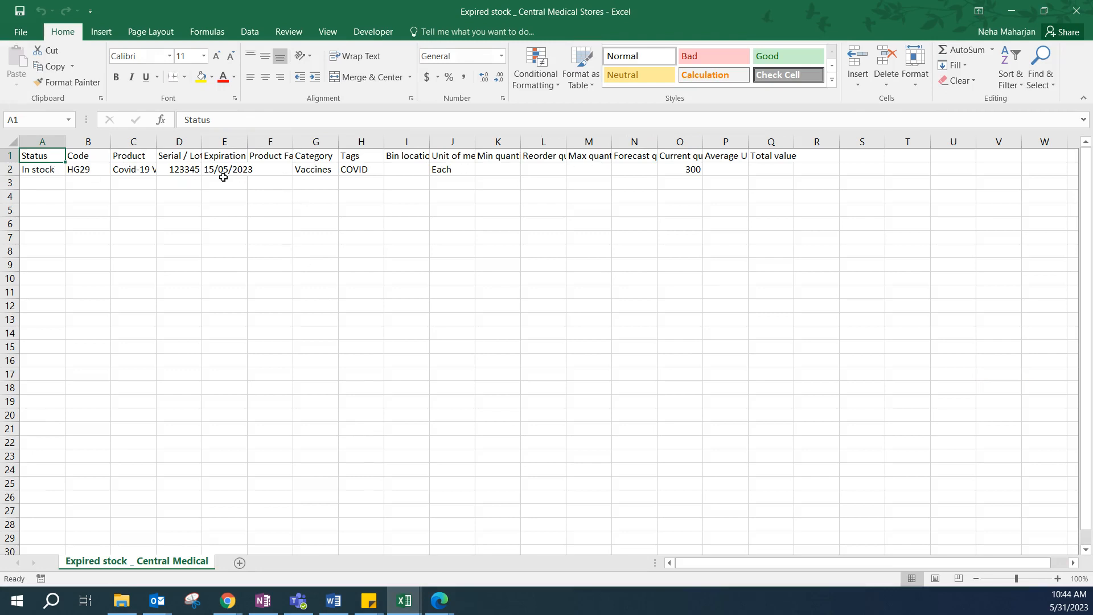
left_click(9, 169)
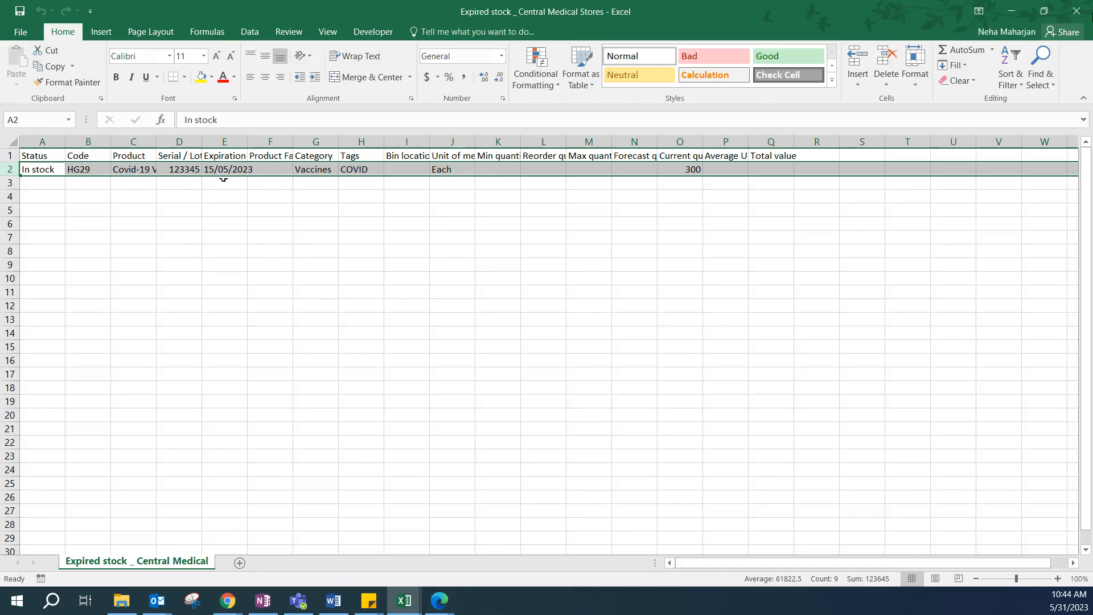
left_click(1014, 11)
left_click(980, 11)
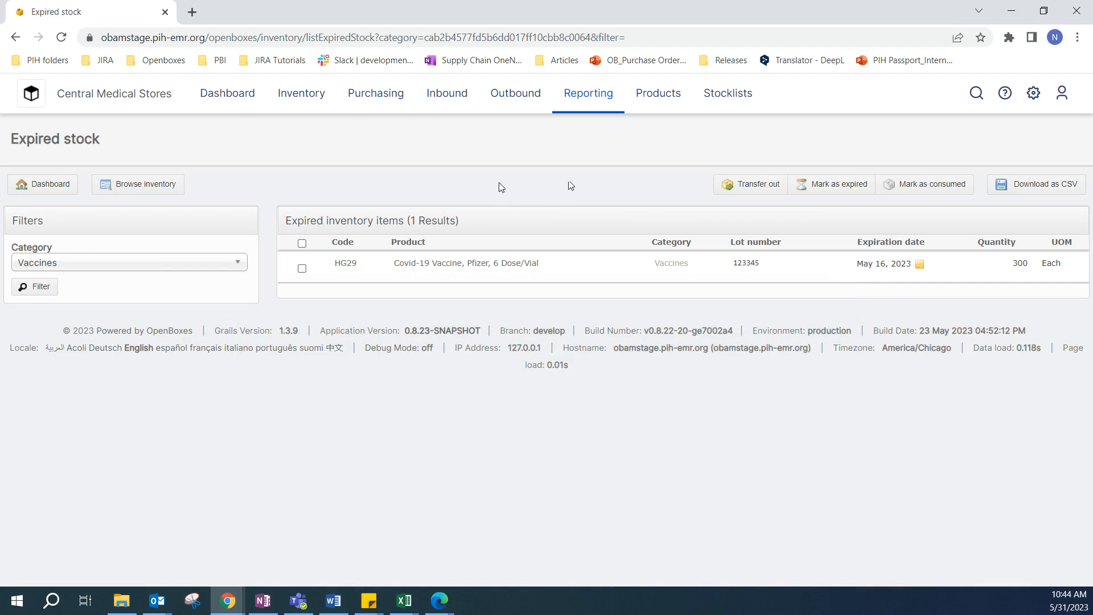
Select the expired Covid-19 Vaccine, Pfizer, 6 Dose/Vial item and start a Mark as expired transaction for it.
left_click(302, 268)
left_click(834, 196)
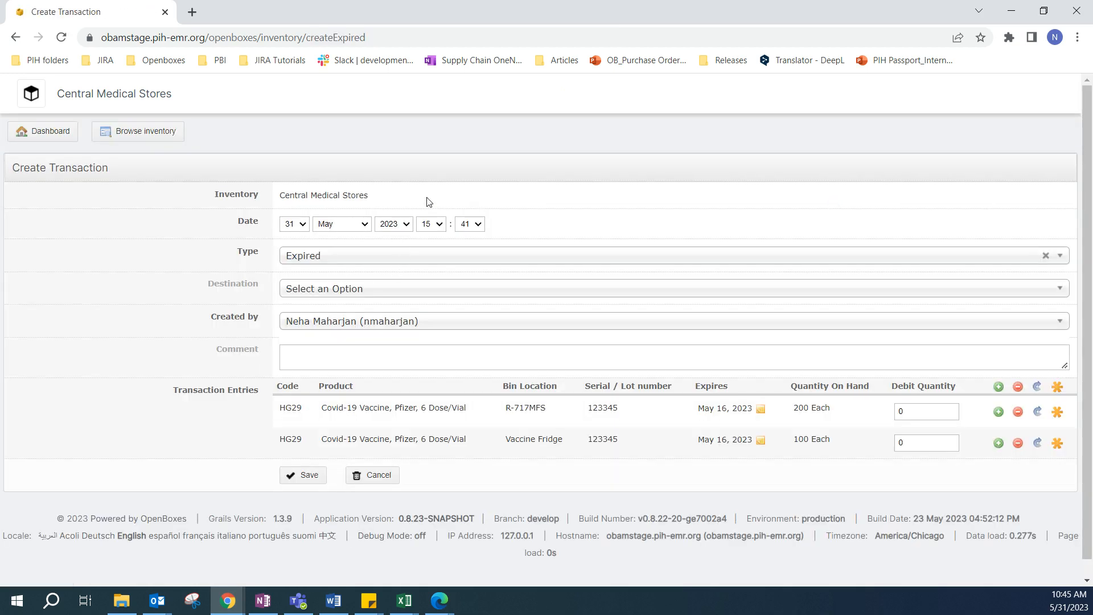
scroll(575, 265, "down", 1)
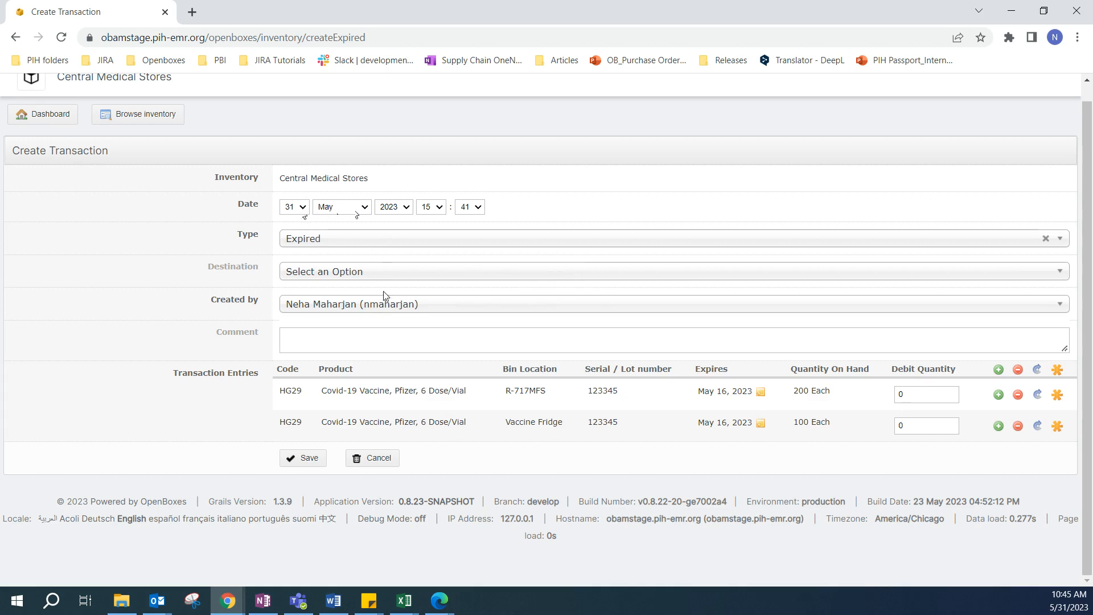
left_click(365, 208)
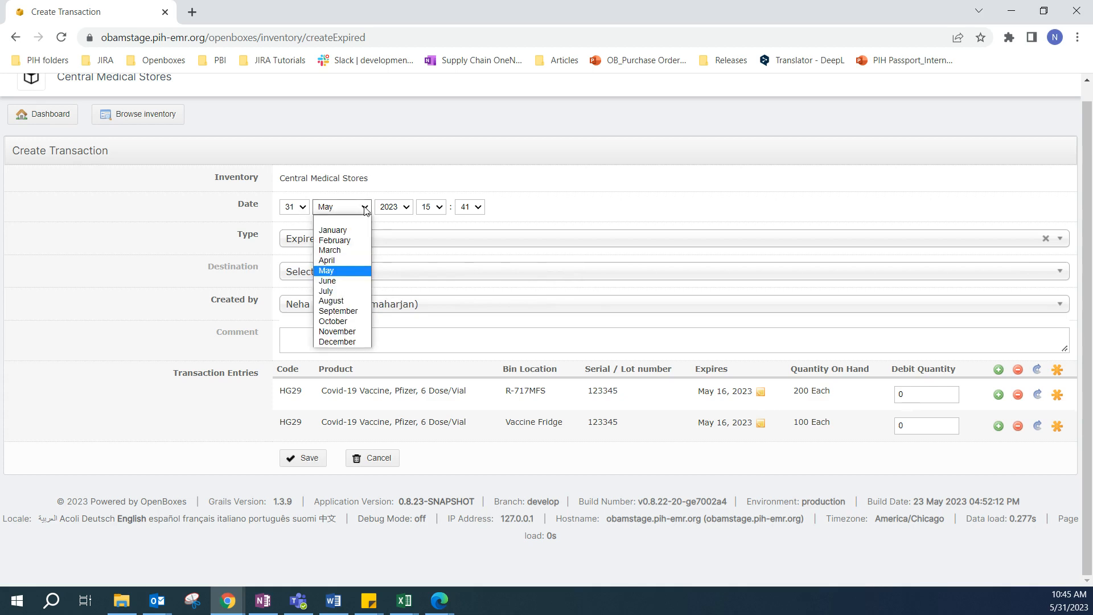
left_click(381, 161)
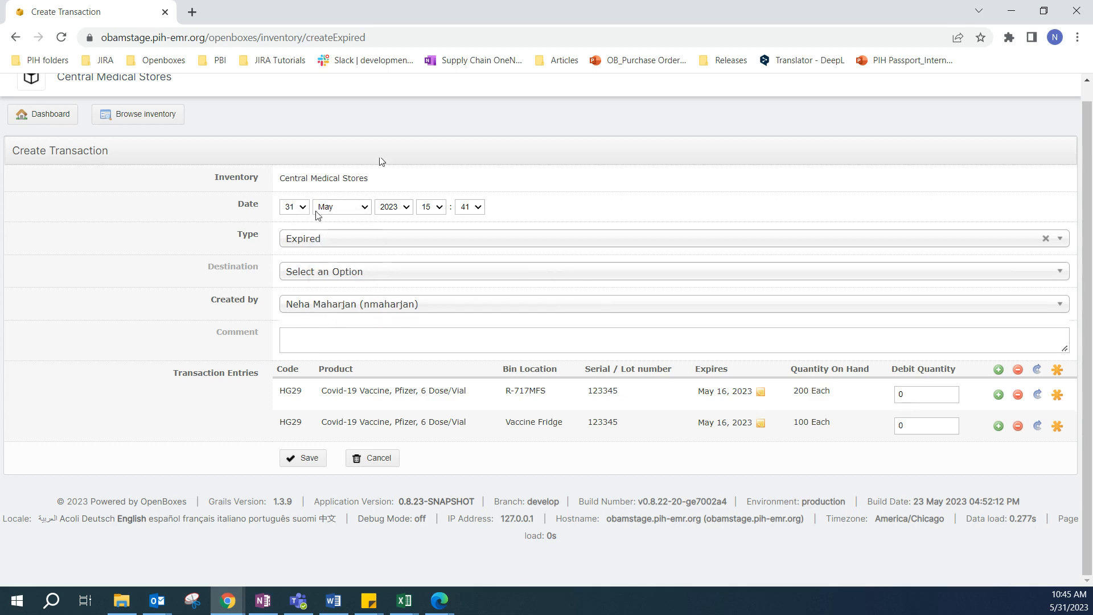
left_click(299, 208)
left_click(355, 160)
left_click(378, 303)
left_click(379, 303)
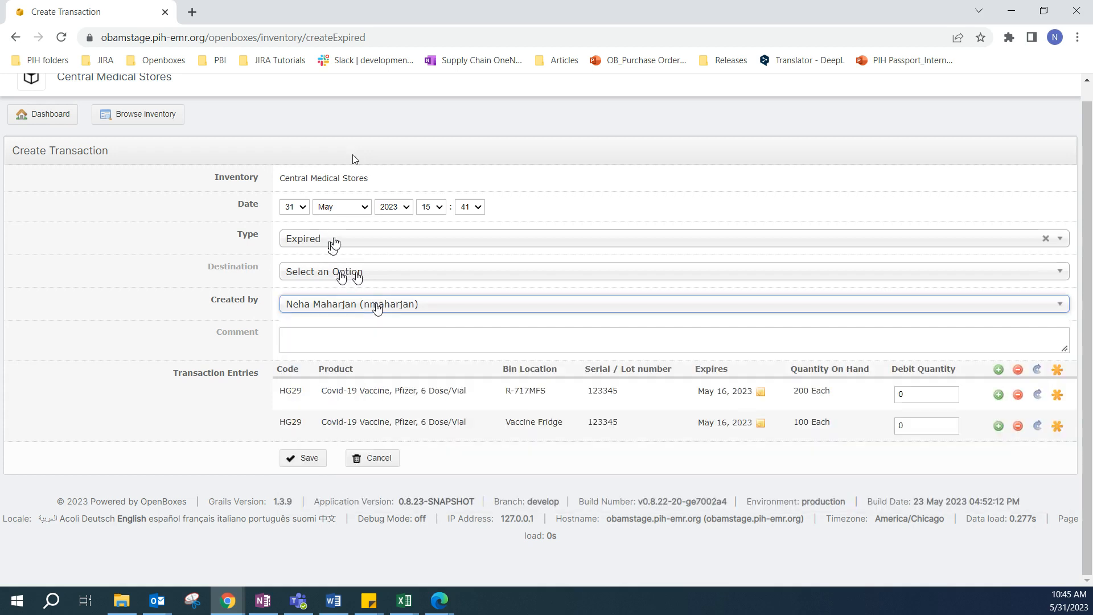
Set the debit quantity to 200 for bin R-717MFS and 100 for the Vaccine Fridge.
left_click(377, 332)
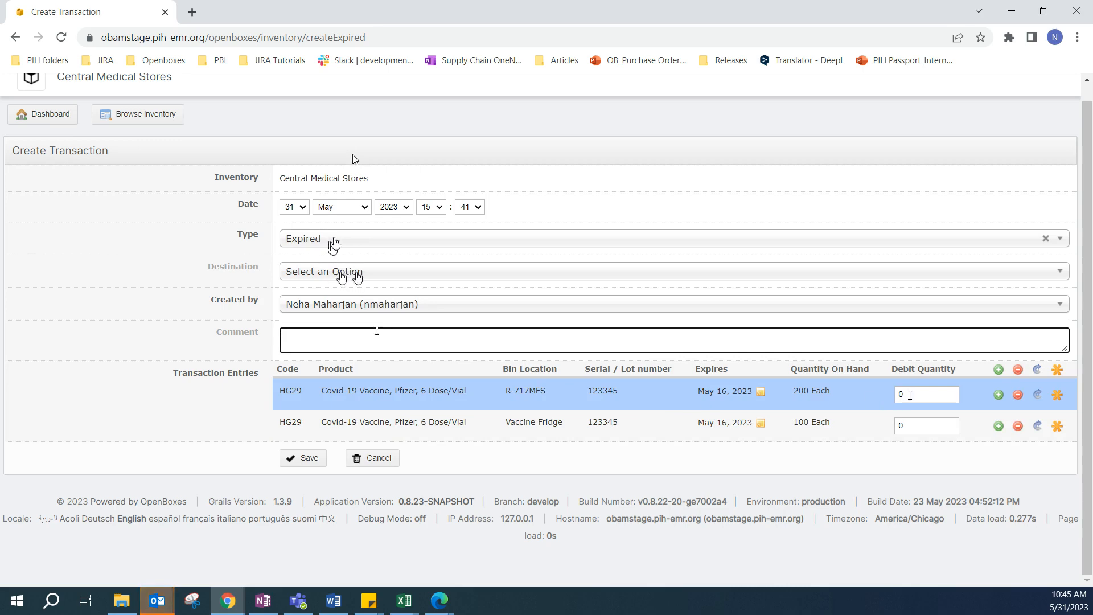
key("Tab")
key("BackSpace")
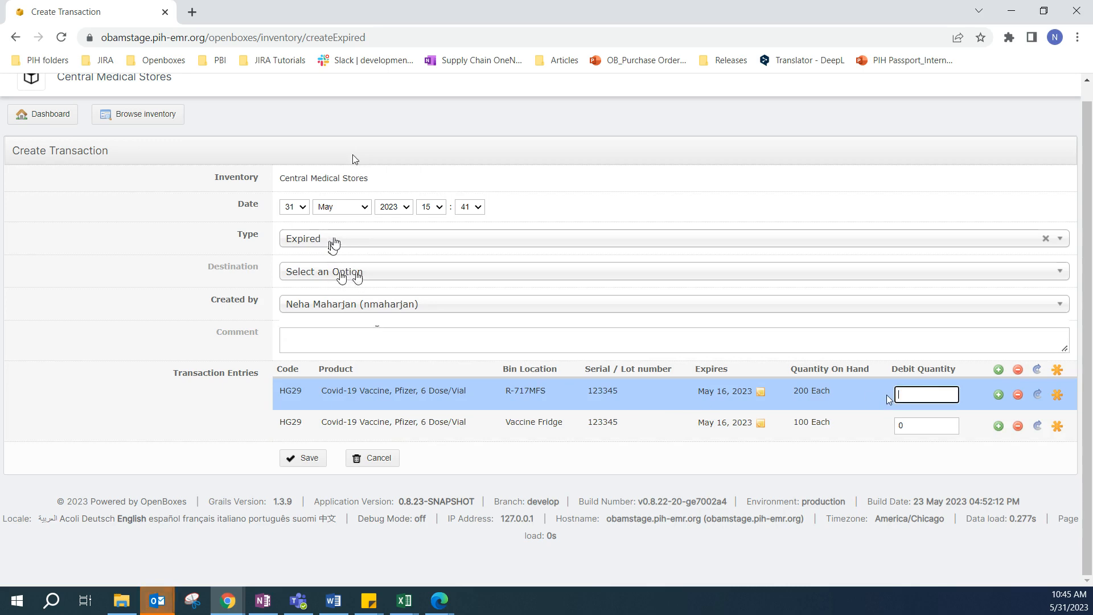
type("200")
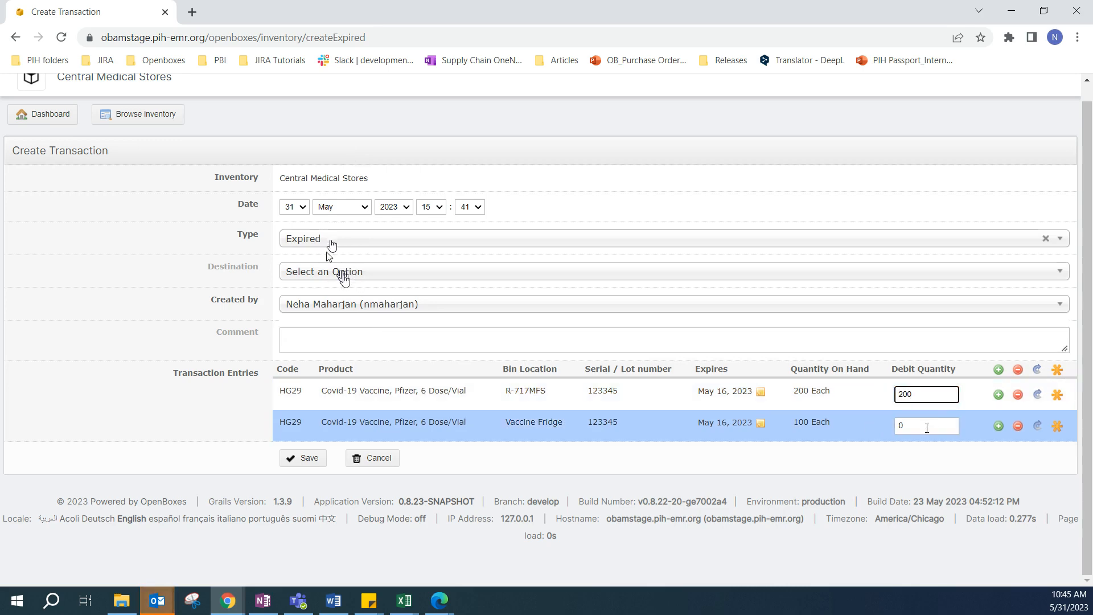
key("Tab")
type("100")
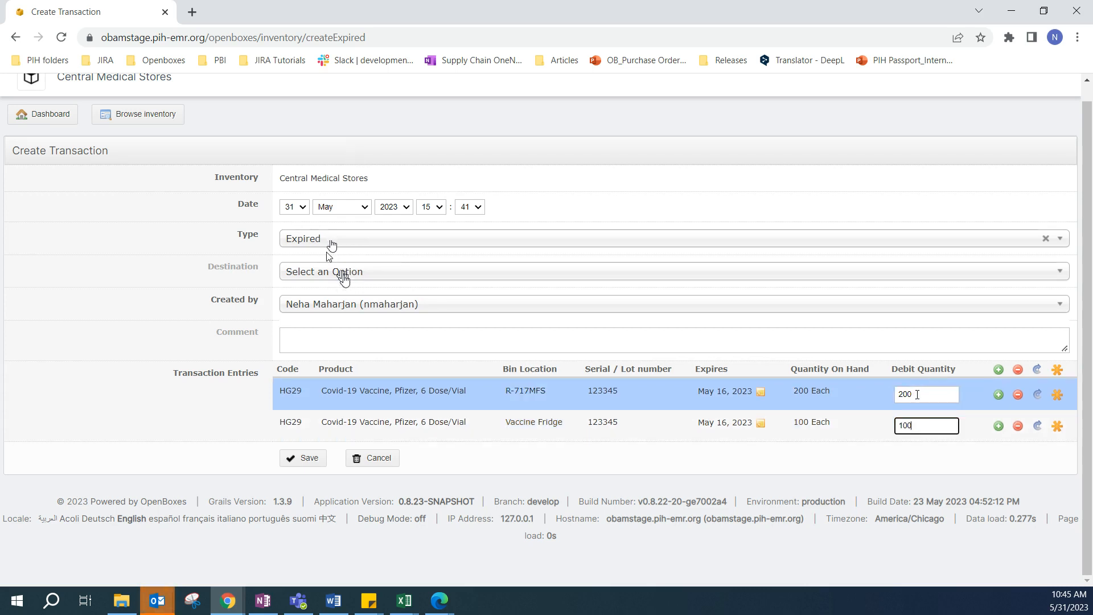
Change the debit quantity for bin R-717MFS to 100 and save the expired transaction.
left_click(917, 394)
key("BackSpace")
key("BackSpace")
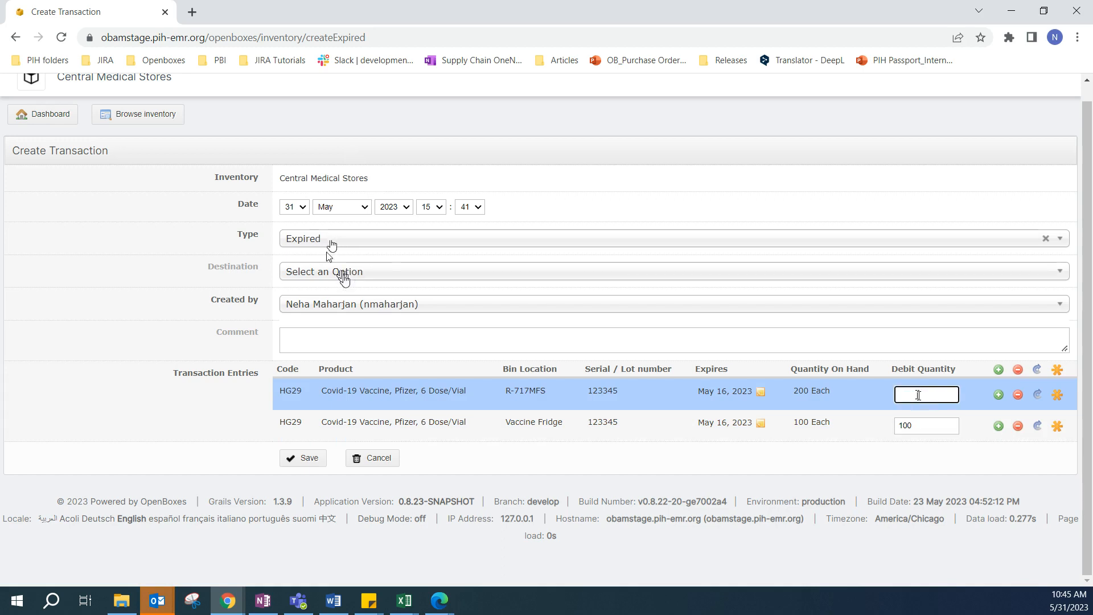
type("100")
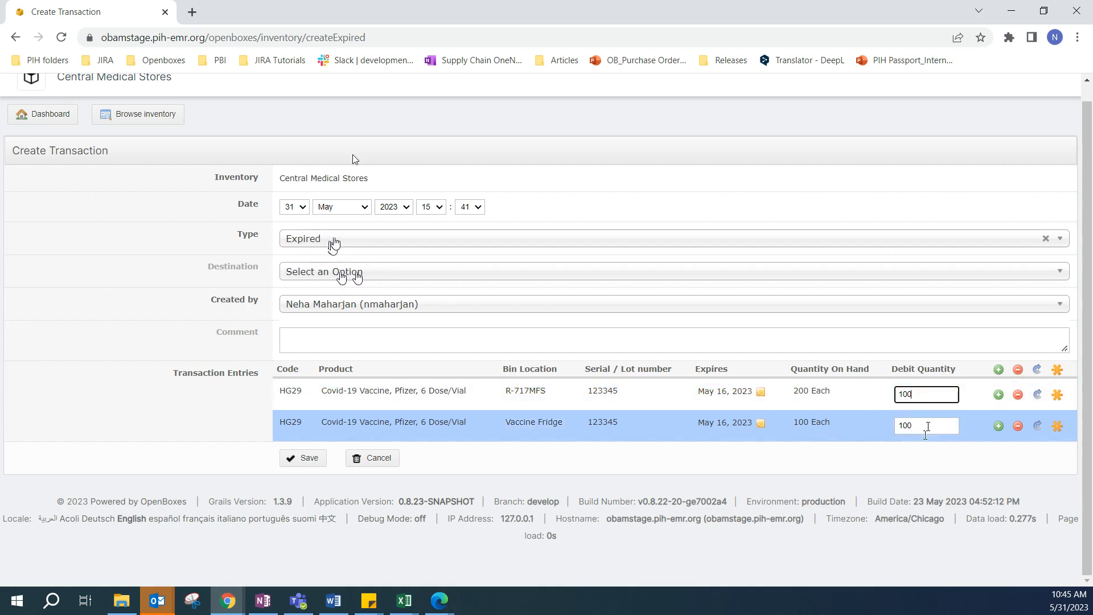
left_click(928, 426)
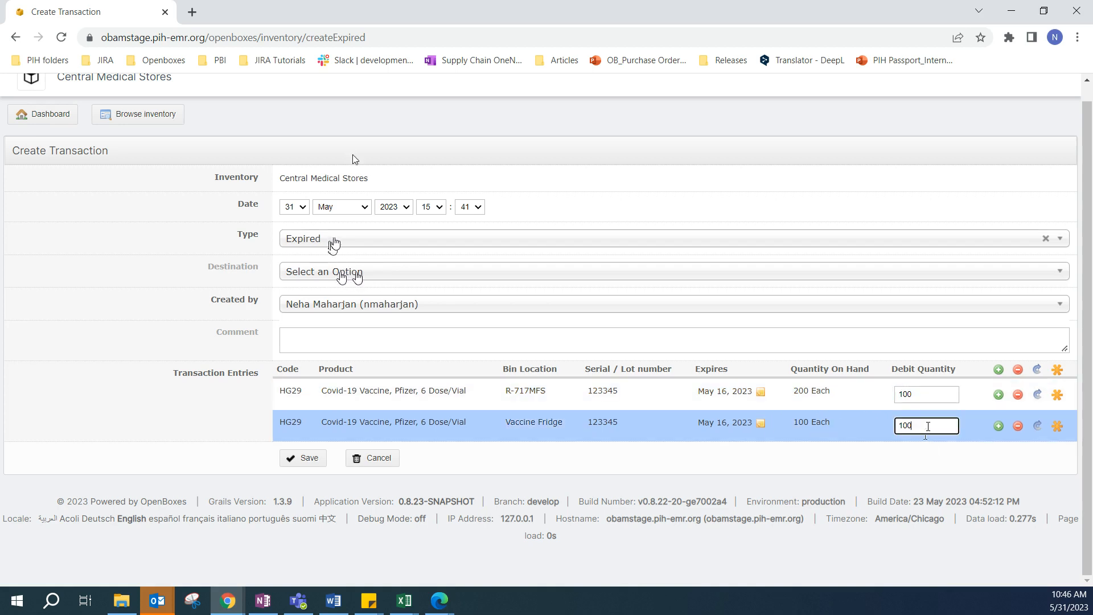
left_click(1058, 427)
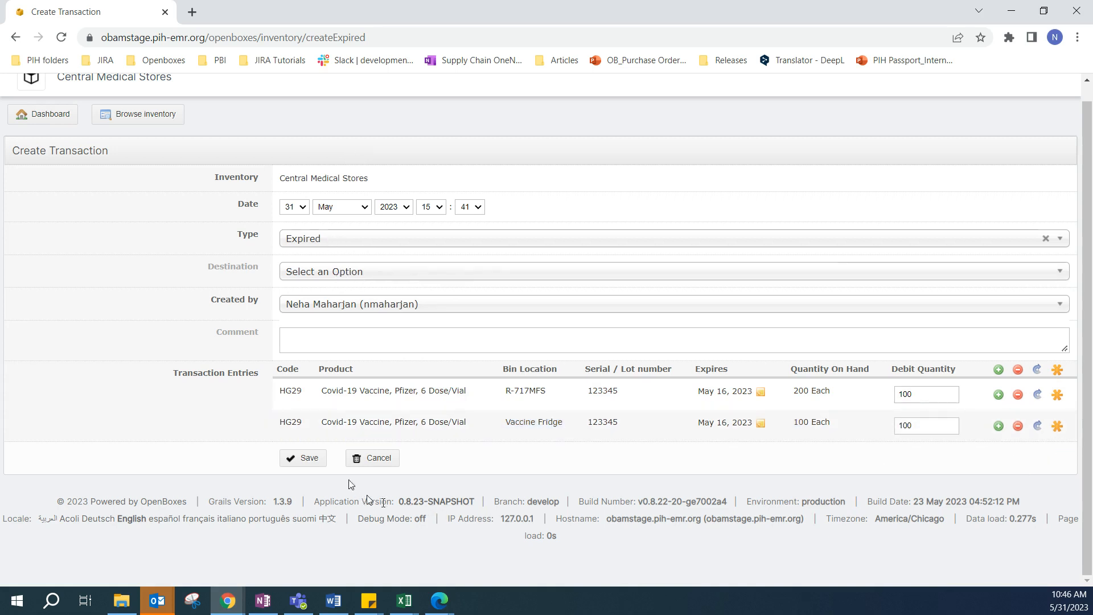
left_click(297, 462)
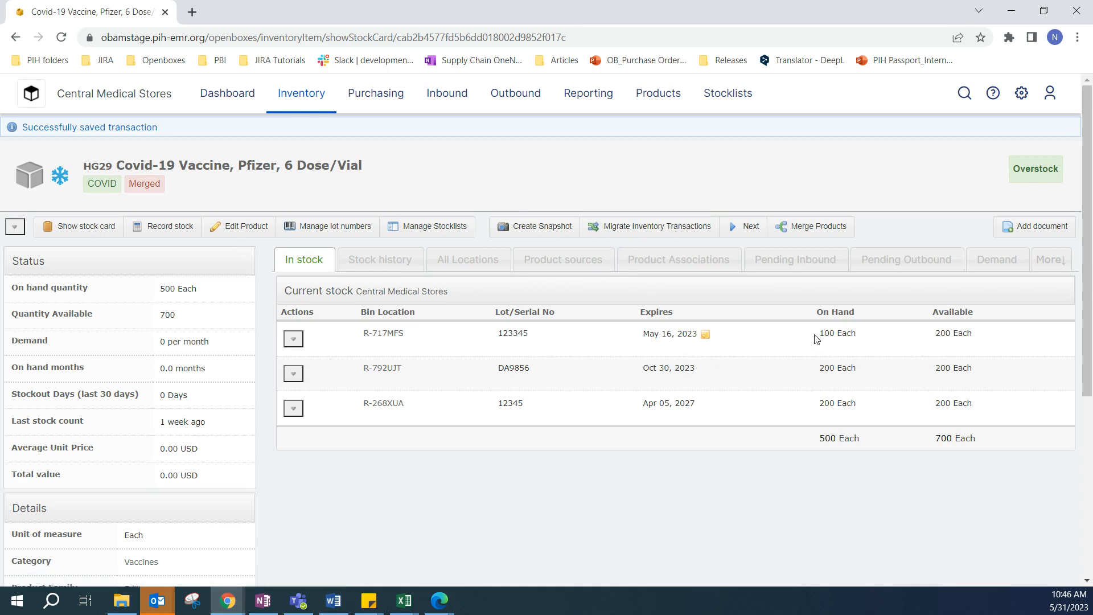
Compare the on-hand and available quantities of the vaccine lot in bin R-717MFS before and after refreshing the stock card.
left_click_drag(818, 333, 855, 333)
left_click_drag(935, 333, 975, 335)
left_click_drag(820, 334, 855, 334)
left_click(679, 346)
left_click(62, 39)
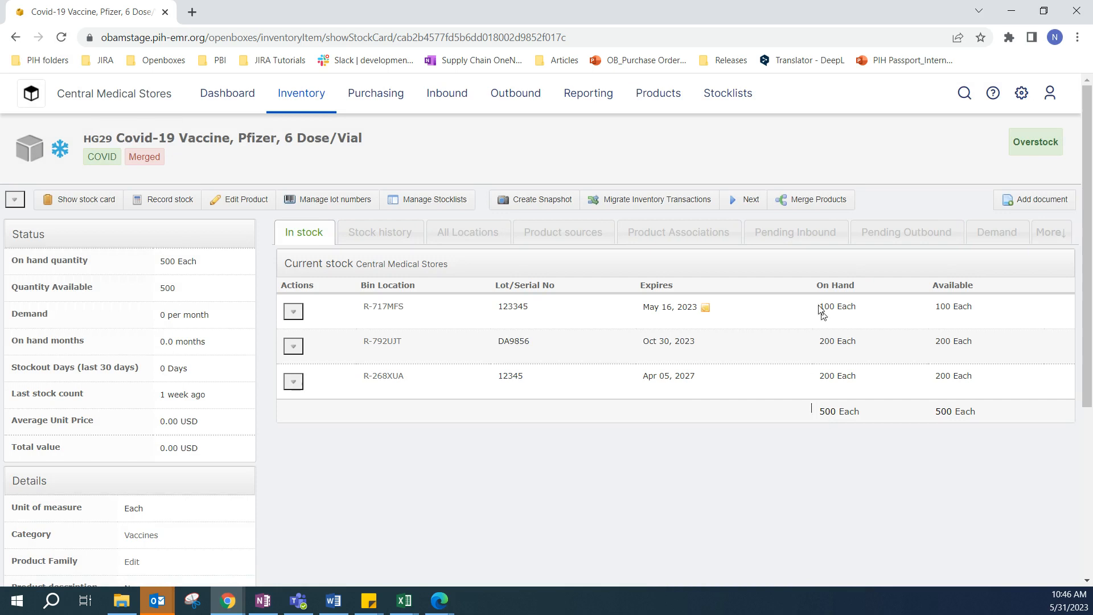
left_click_drag(821, 310, 973, 312)
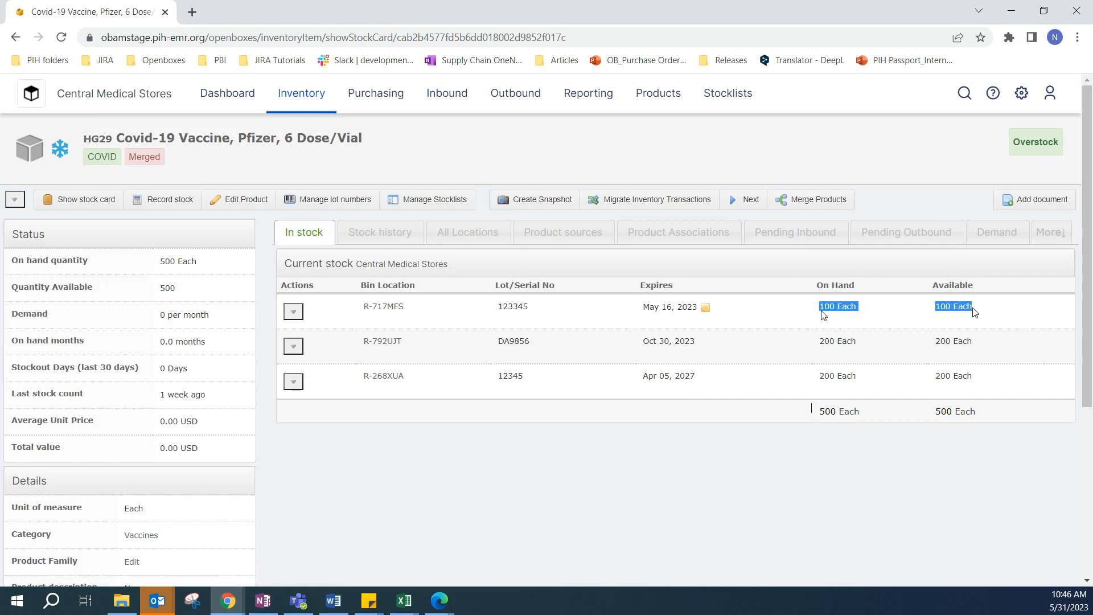
left_click(870, 153)
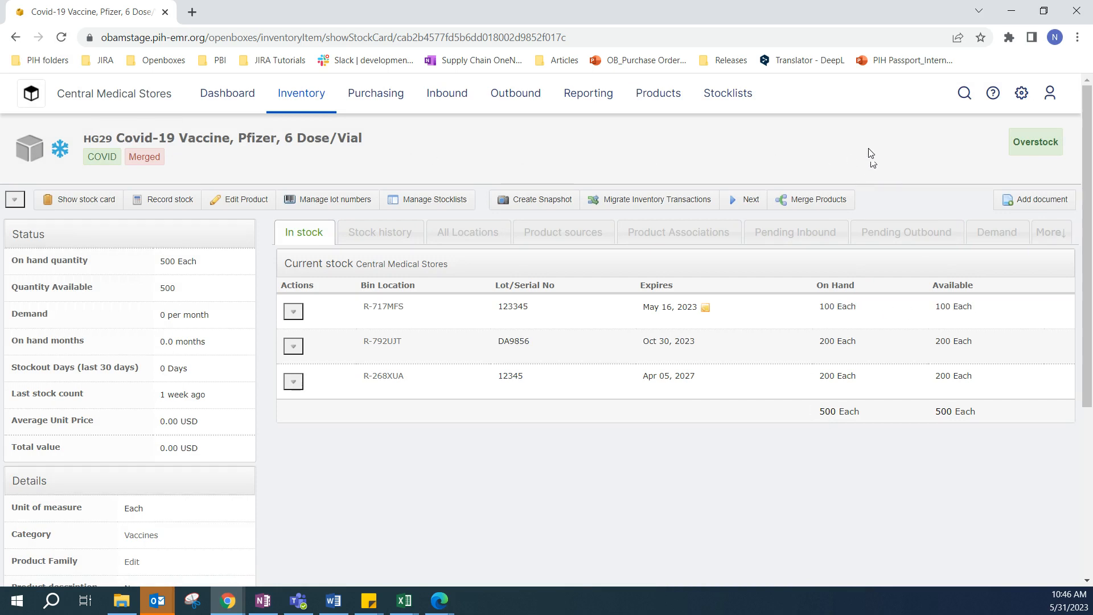
Open the Expiring Stock report and filter it to items that expire within 30 days.
mouse_move(601, 106)
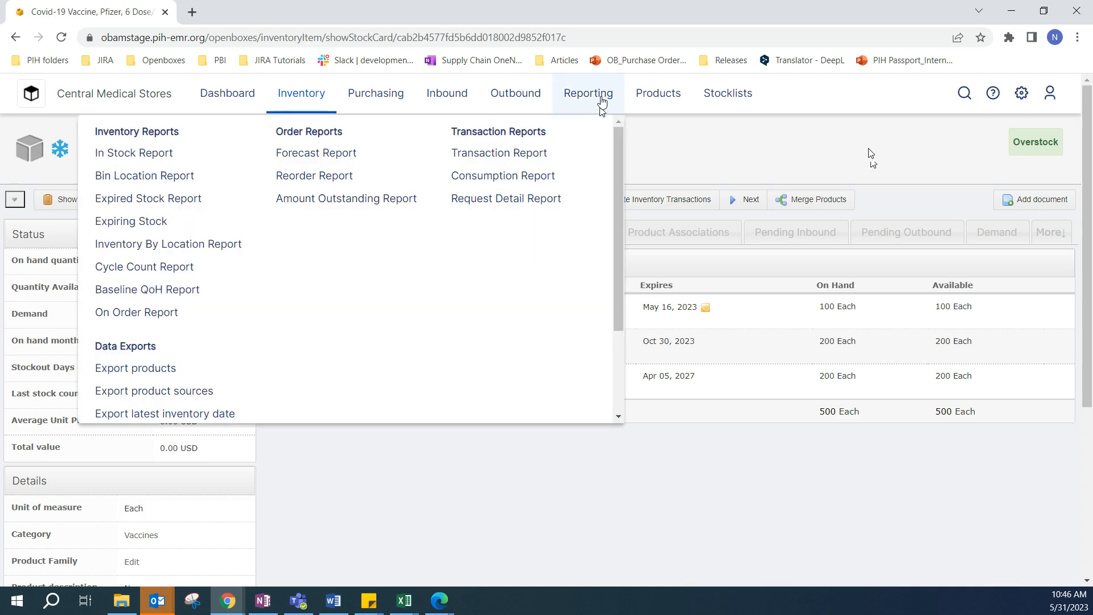
left_click(171, 227)
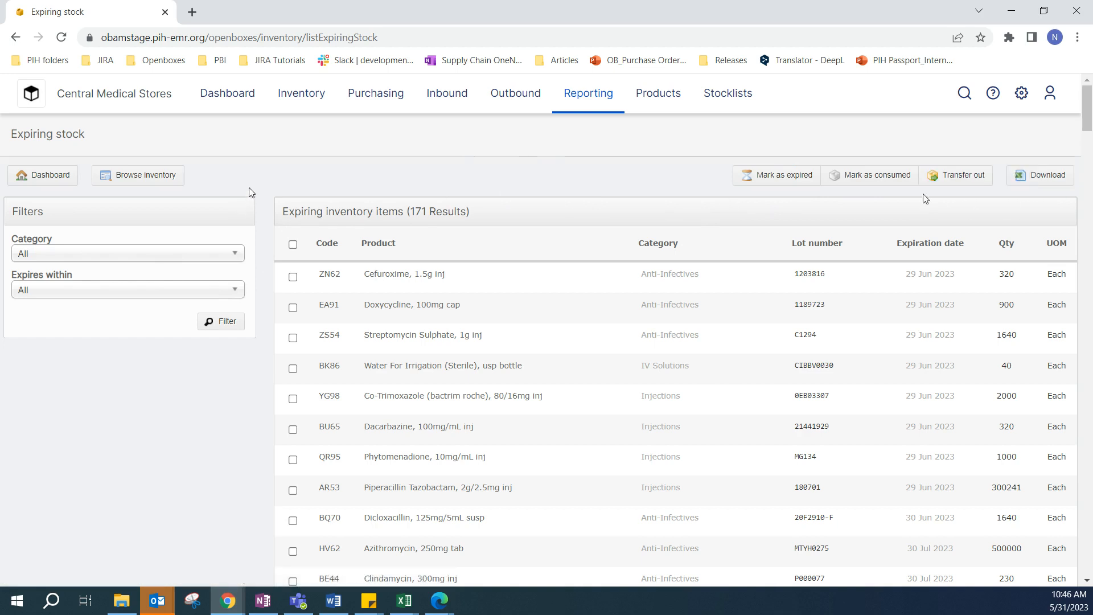
scroll(271, 213, "down", 1)
scroll(165, 233, "up", 1)
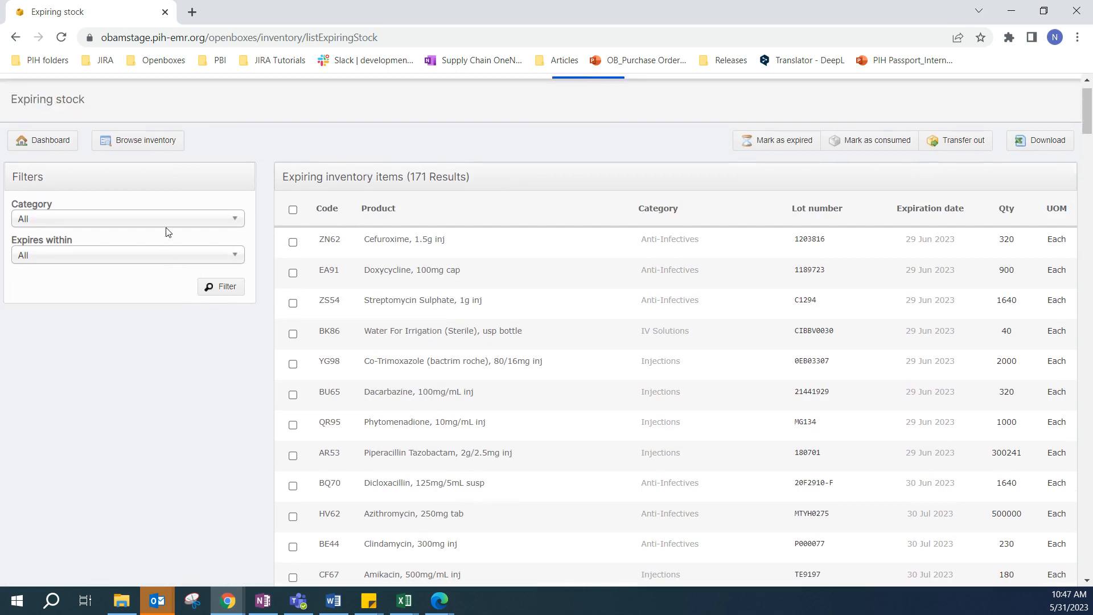
left_click(152, 292)
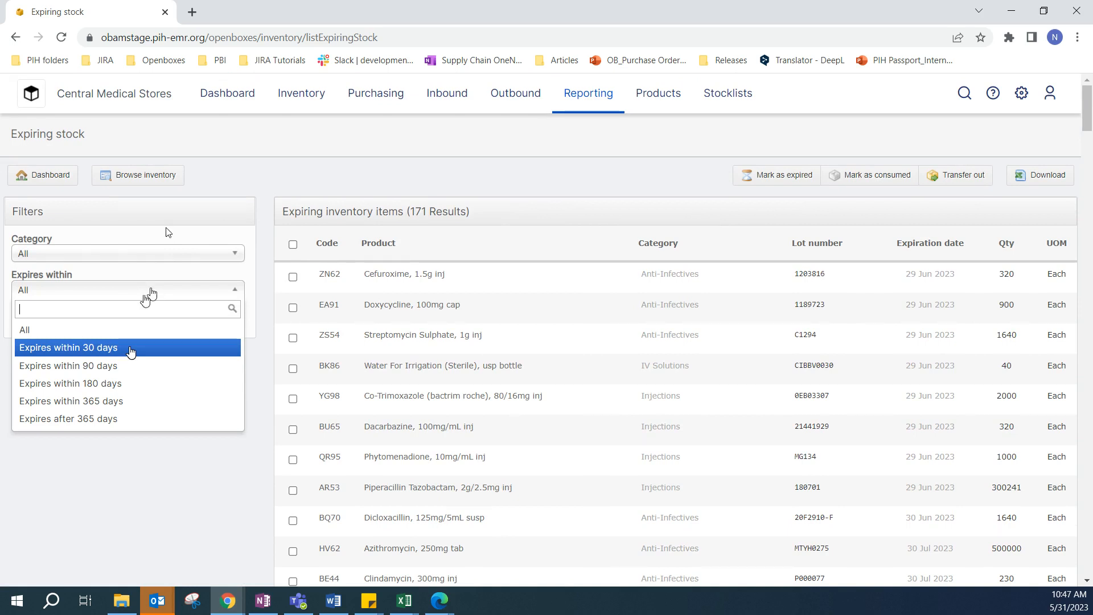
left_click(130, 349)
left_click(208, 328)
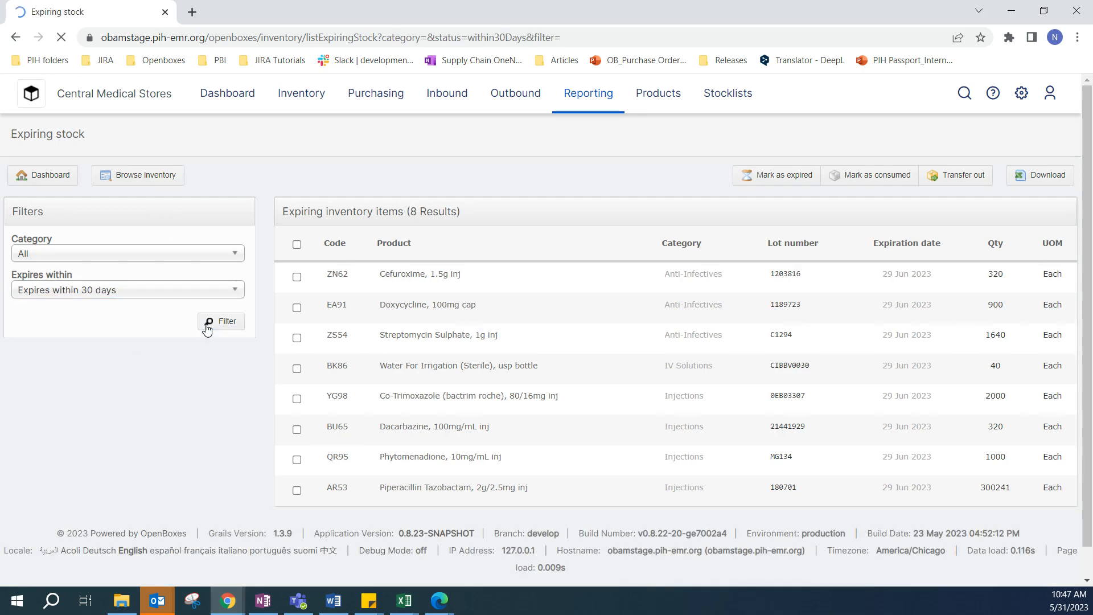